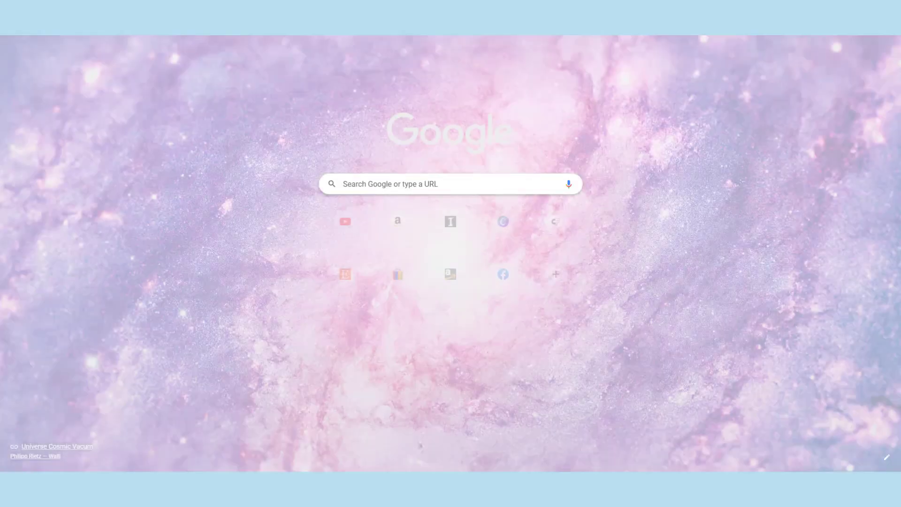
Enter kdp in the address bar of a new Chrome tab
text(kdp)
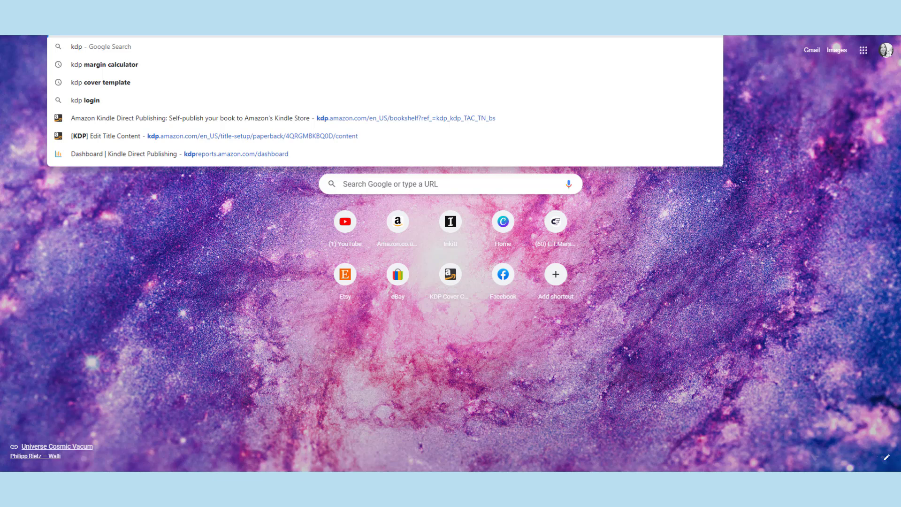
Go to kdp.amazon.com/cover-calculator and scroll through the blank book information form
text(.amazon.com/cover-calculator)
key(Return)
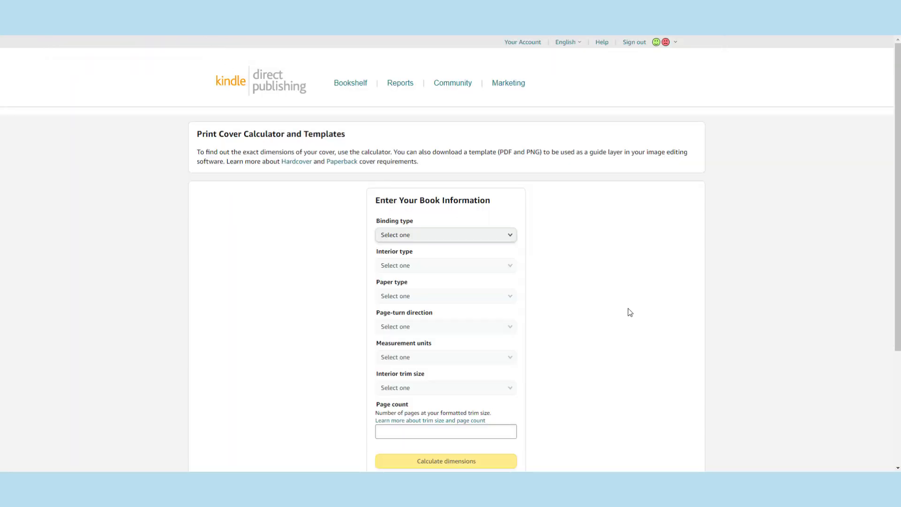
scroll(630, 312, down, 1)
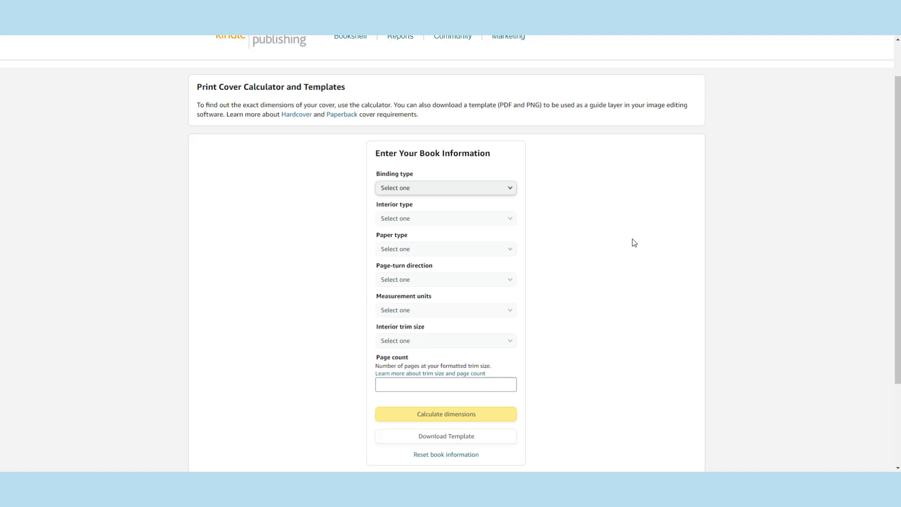
Search Google for 'average children's book sizes' in a new tab
key(ctrl+t)
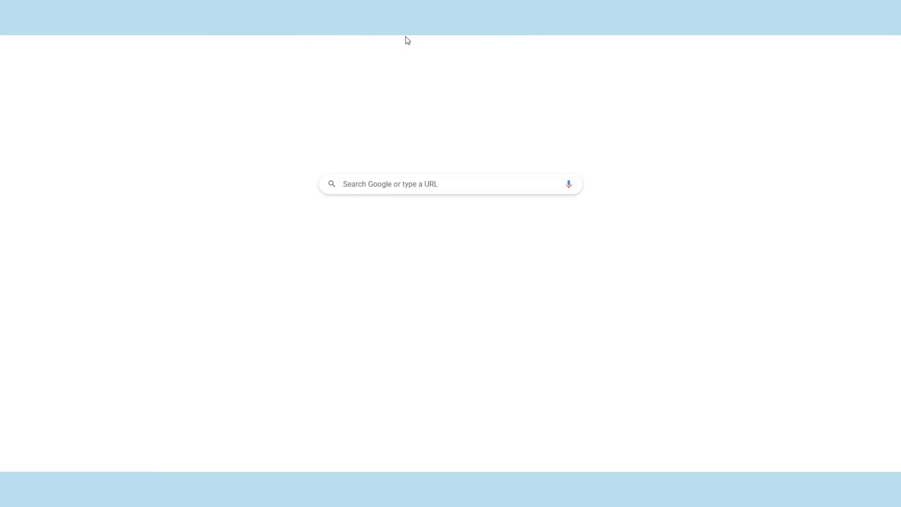
text(average chi)
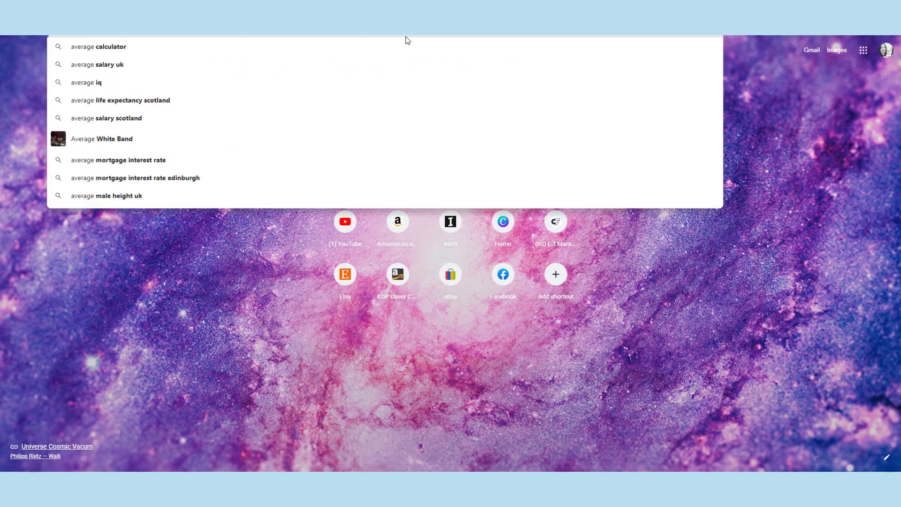
text(ldren's book s)
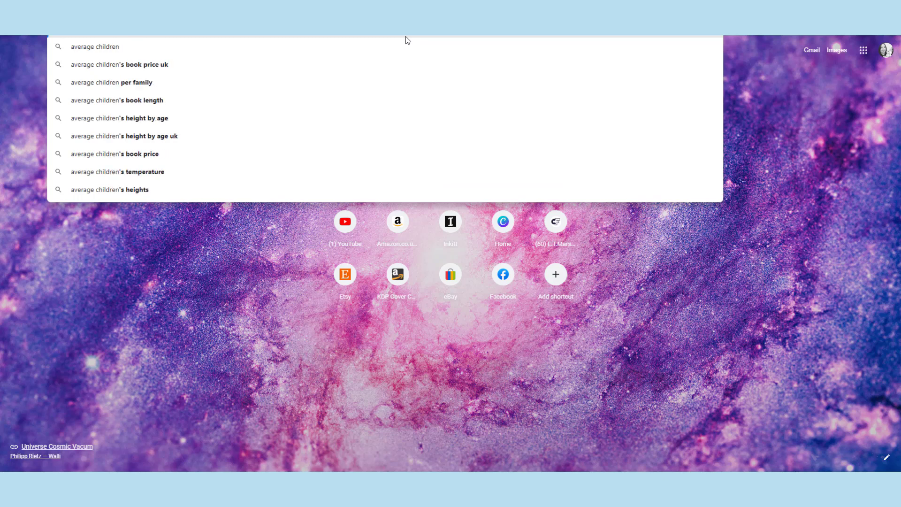
text(izes)
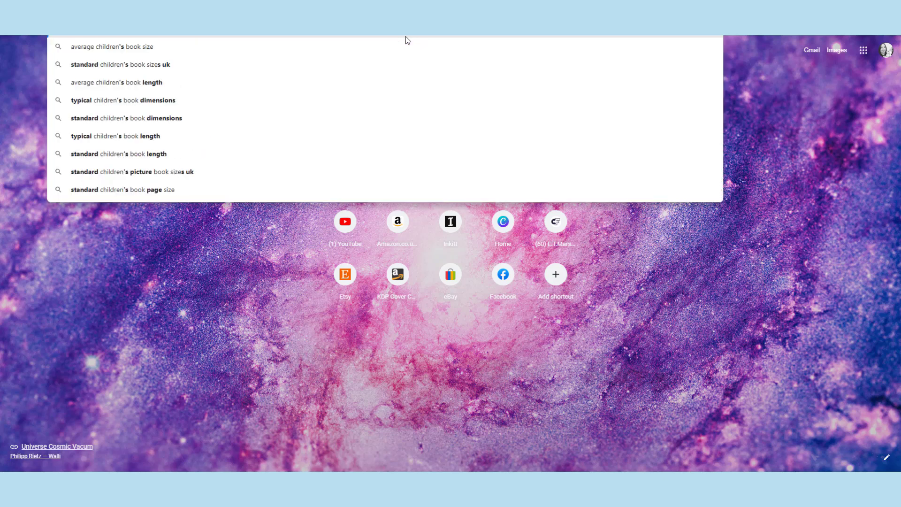
key(Return)
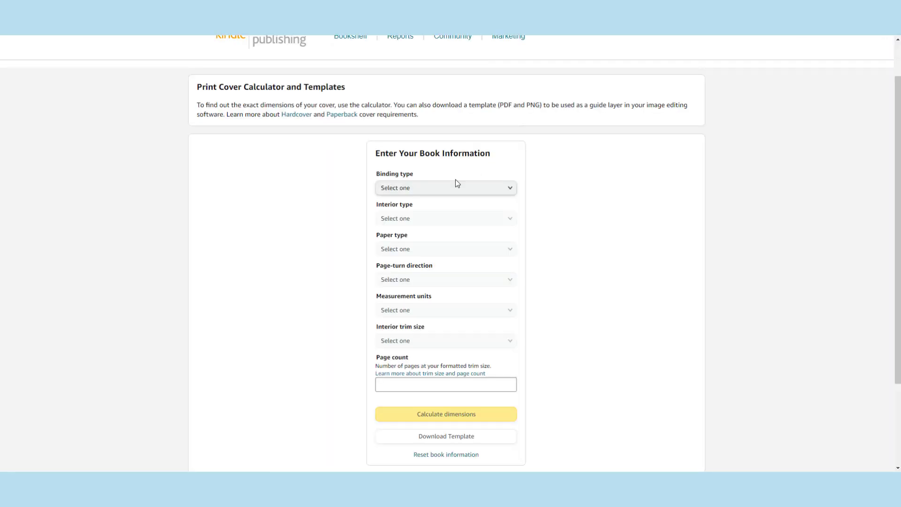
Set Paperback binding, Premium color interior, White paper and Left to Right page turning
click(455, 186)
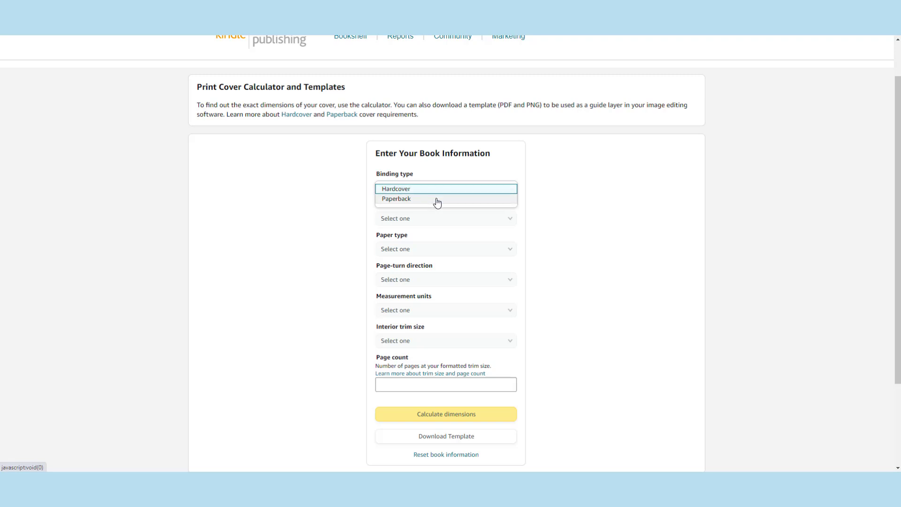
click(436, 199)
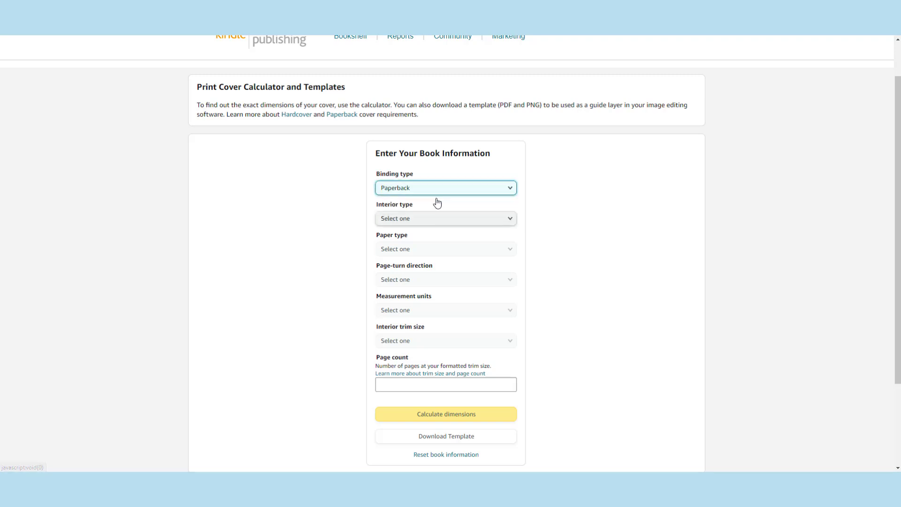
click(455, 226)
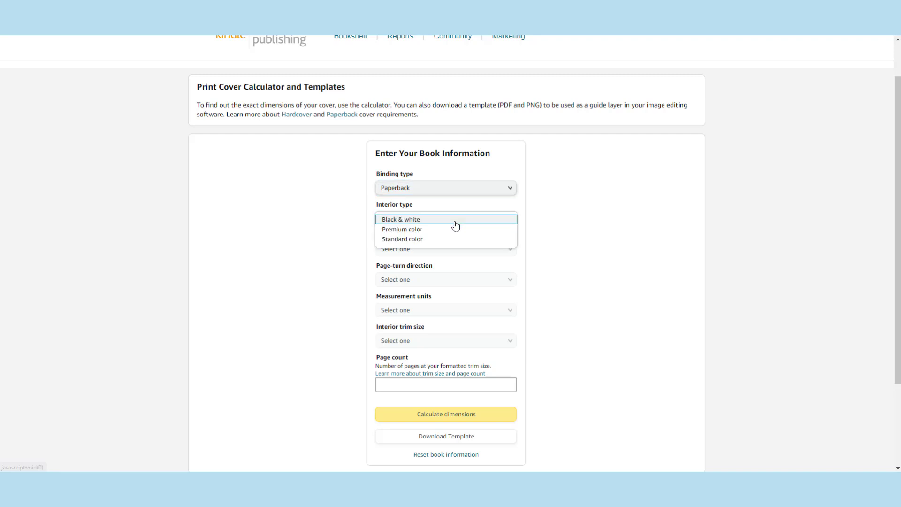
click(429, 231)
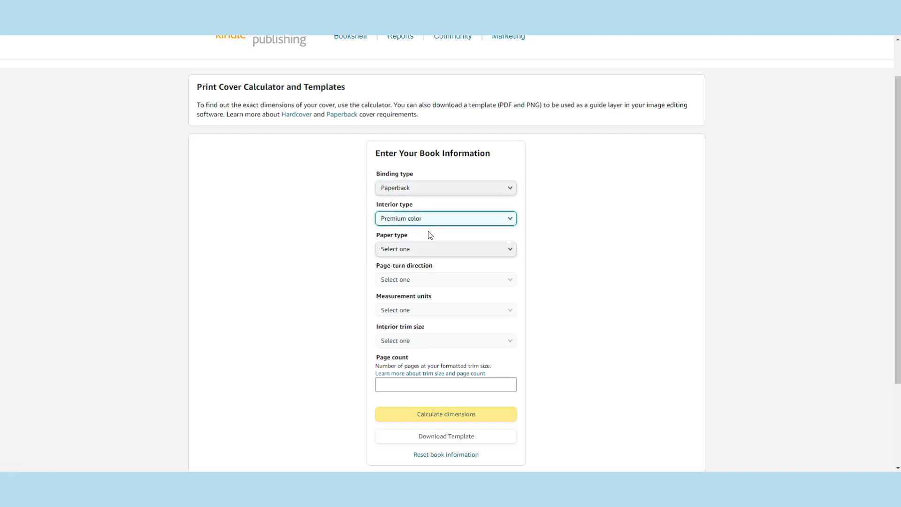
click(427, 251)
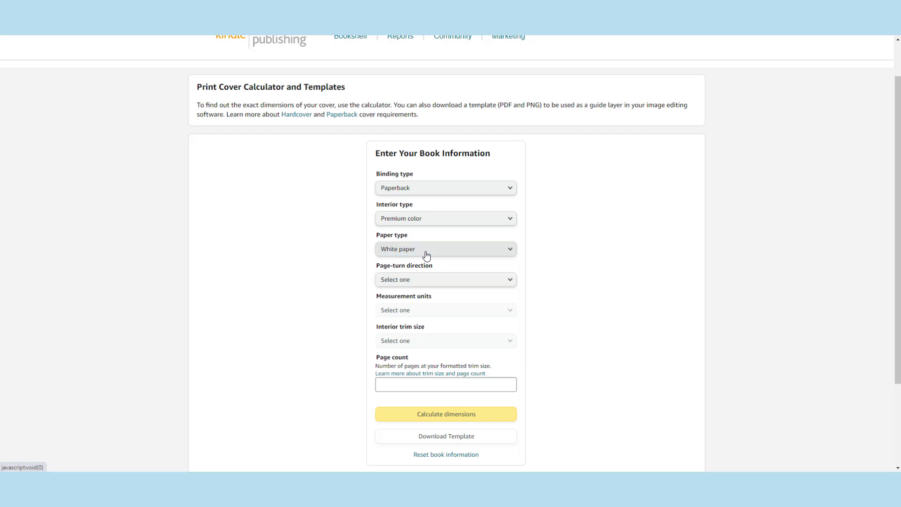
click(428, 281)
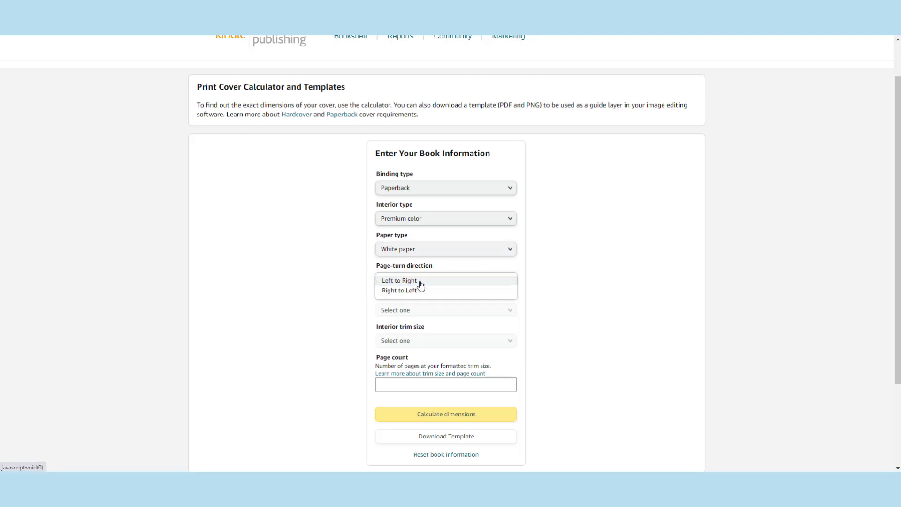
click(420, 282)
Choose Inches units and the 8.5 x 8.5 in trim size, then move to the page count
scroll(530, 282, down, 2)
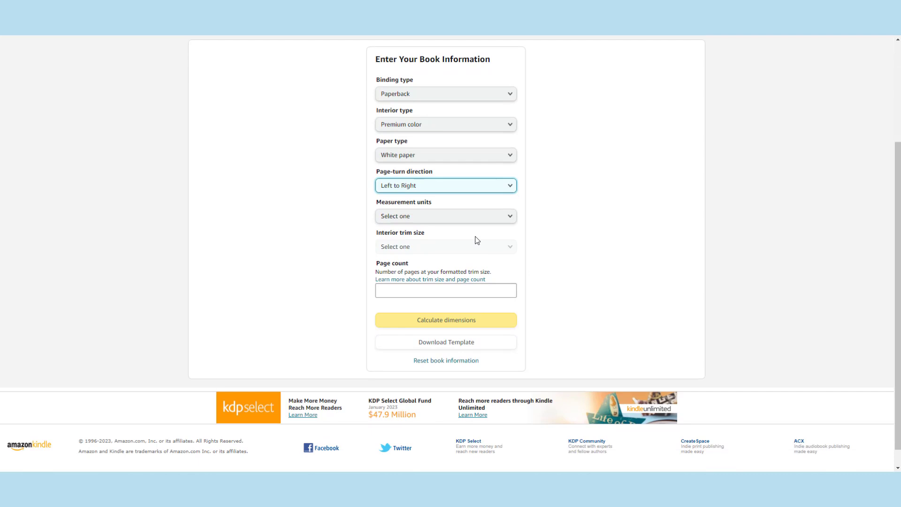
click(441, 217)
click(407, 222)
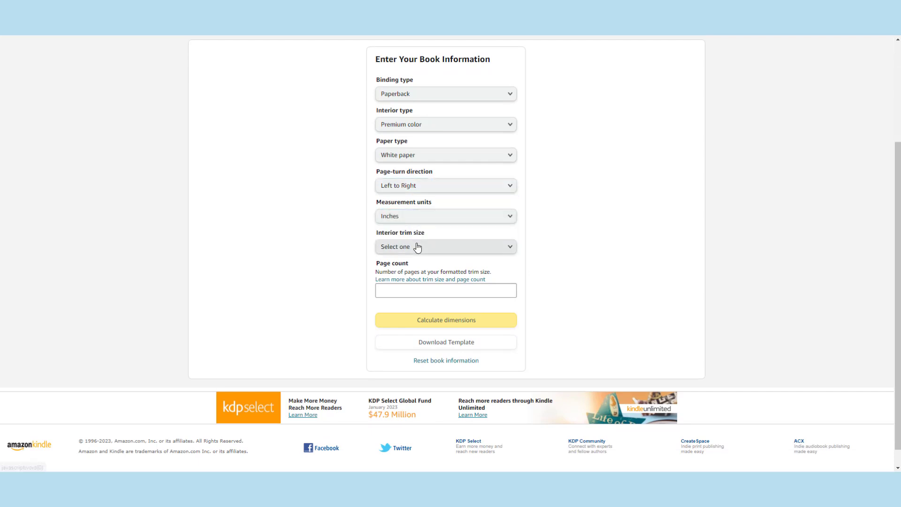
click(417, 248)
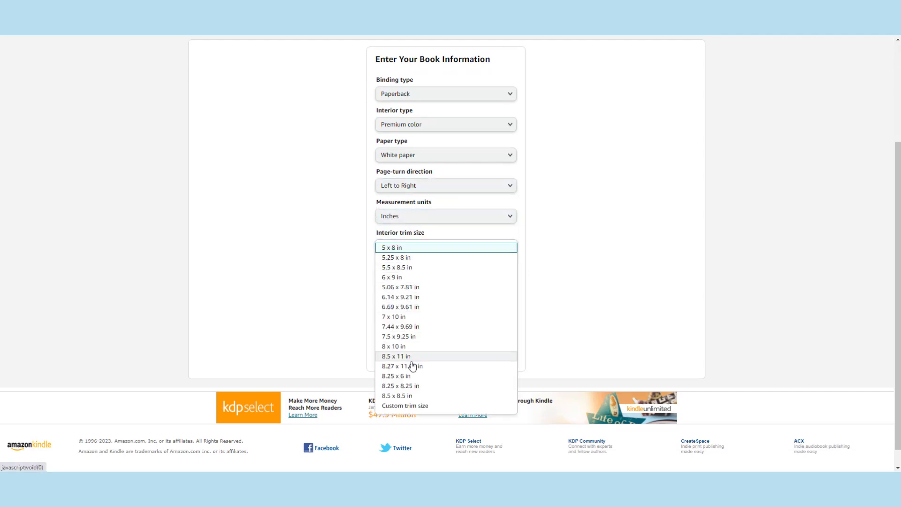
click(412, 395)
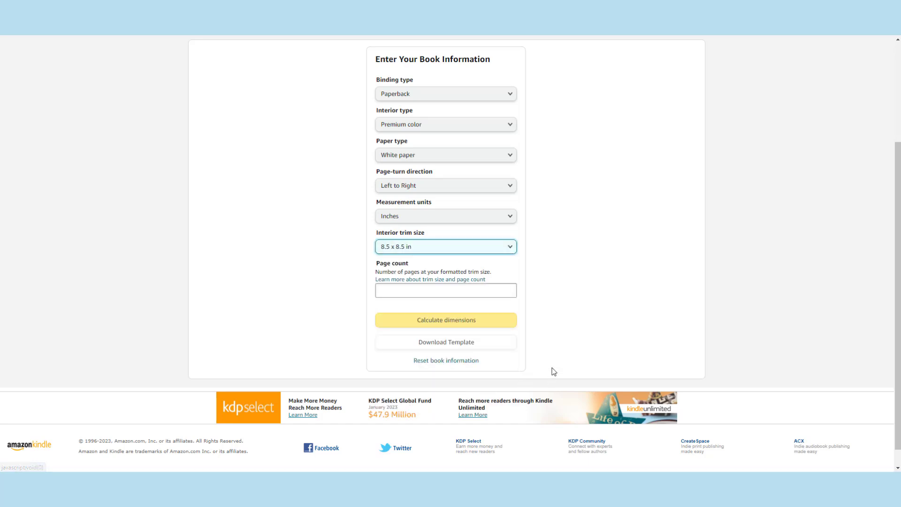
click(448, 291)
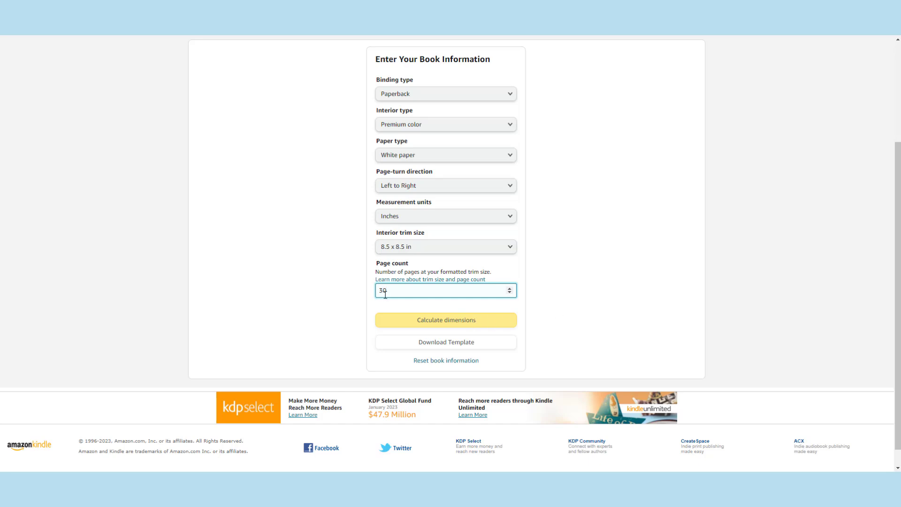
Calculate the 17.32 x 8.75 in cover dimensions and download the paperback cover template
click(450, 322)
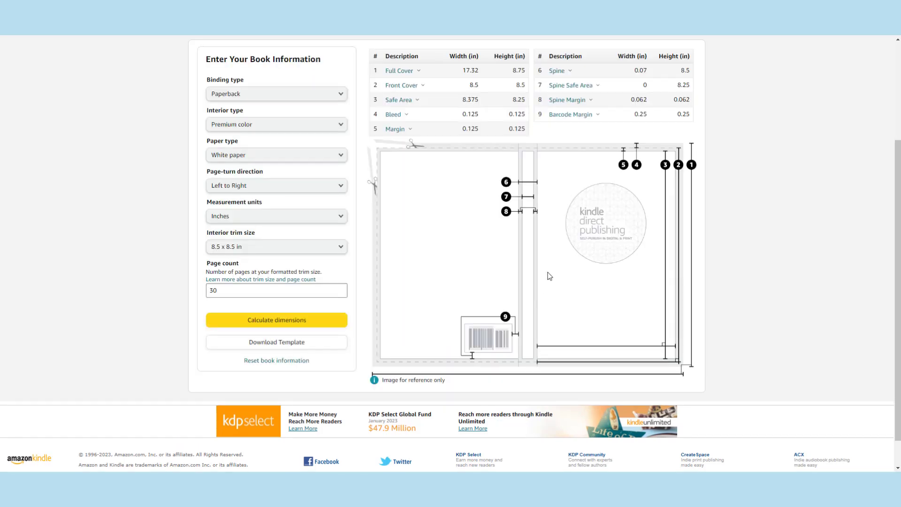
click(293, 346)
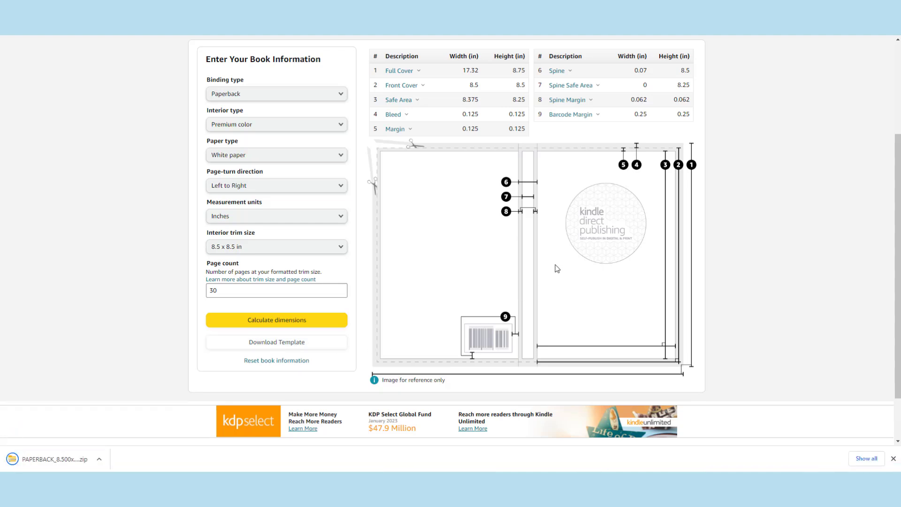
scroll(521, 195, up, 1)
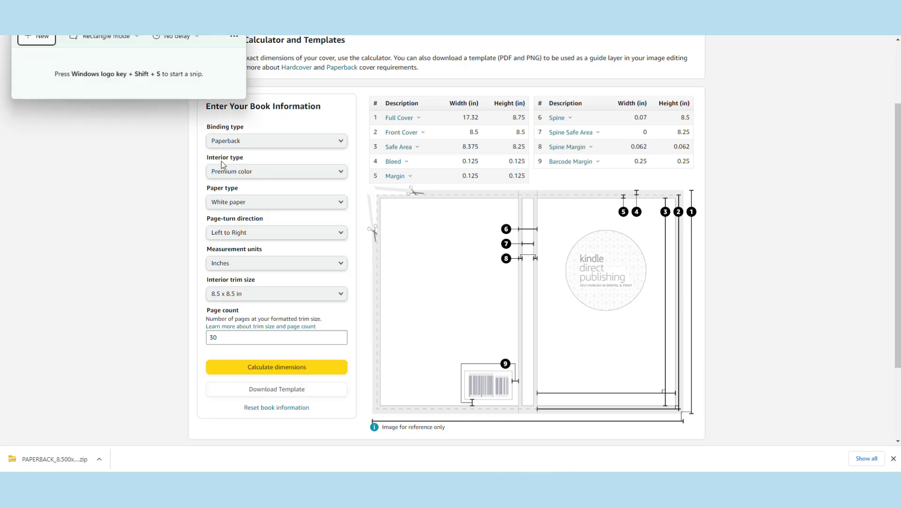
Snip the cover dimensions table and open the downloaded PAPERBACK template zip
click(44, 44)
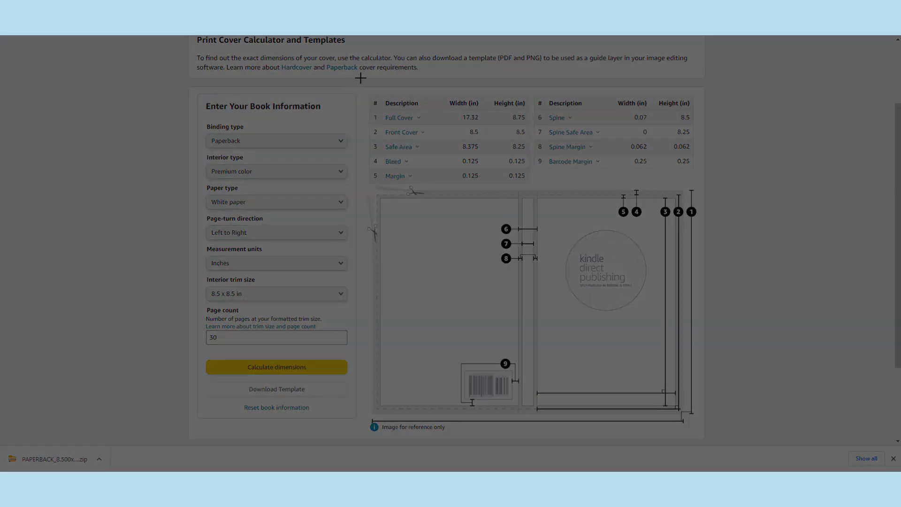
drag(360, 77, 734, 271)
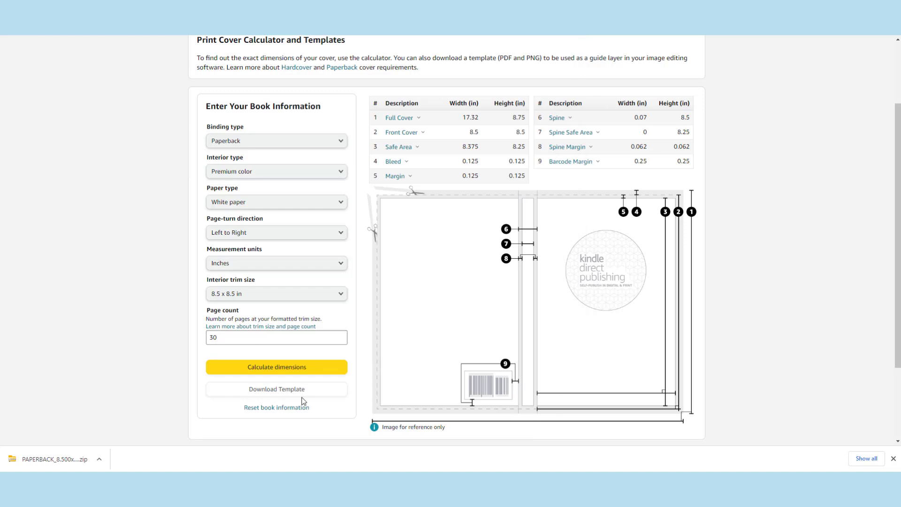
click(54, 459)
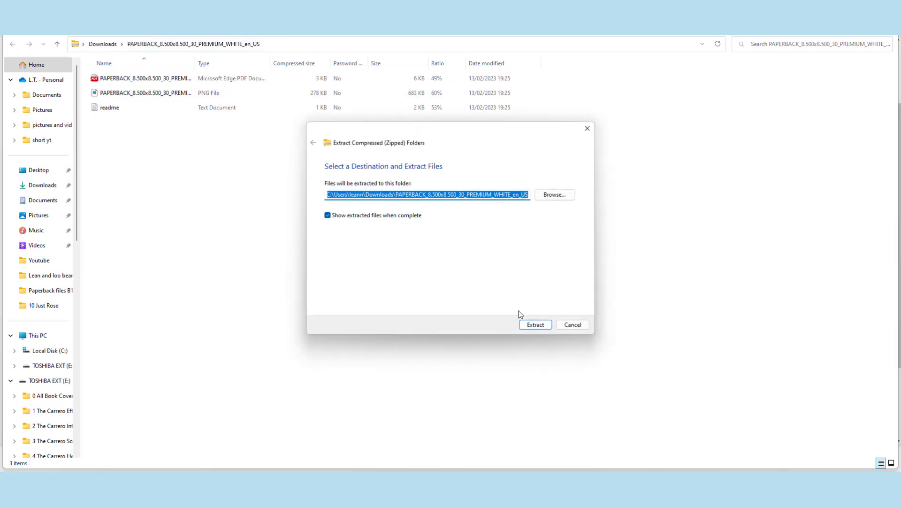
Extract the three template files from the zip and open the PNG cover template
click(532, 324)
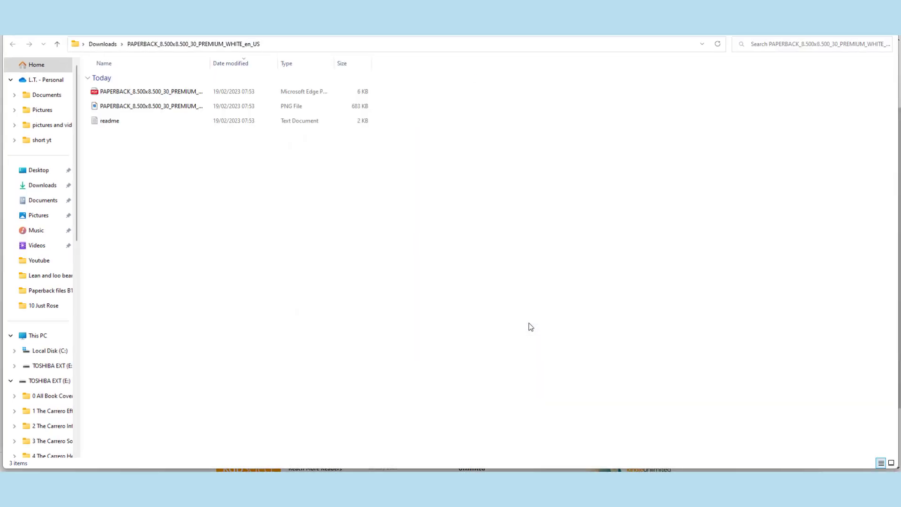
double_click(233, 105)
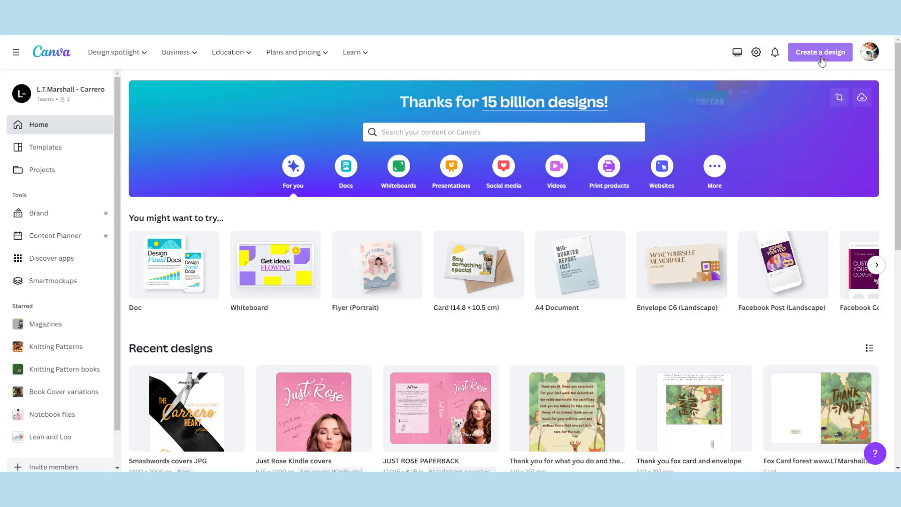
Set up a custom-size design in inches with width 17.320 and height 8.25
click(821, 52)
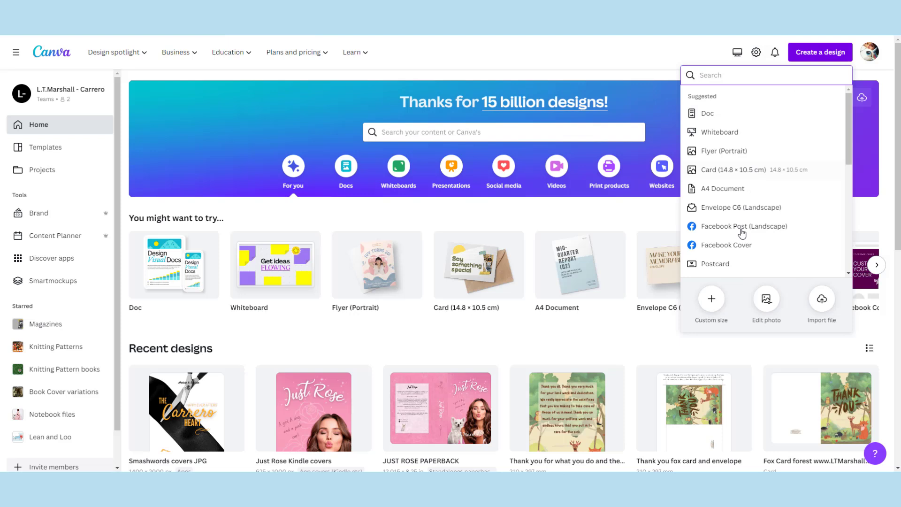
click(712, 298)
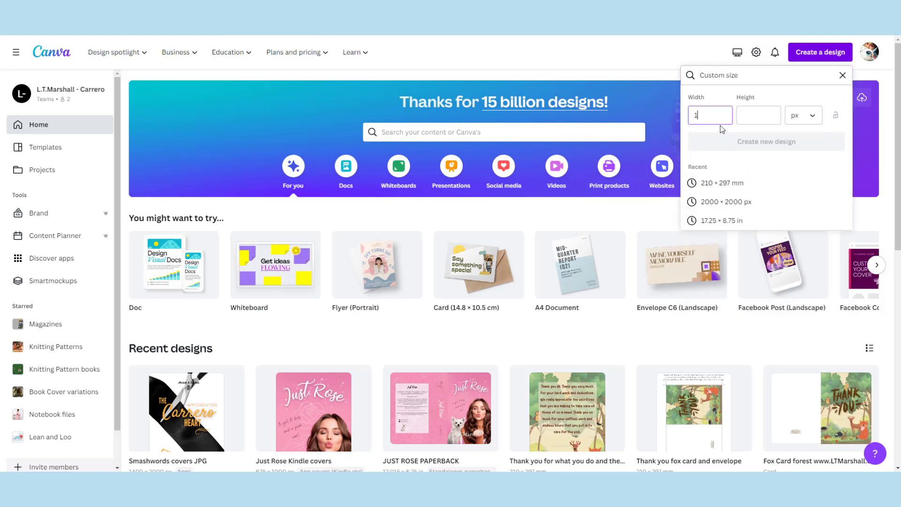
text(17.320)
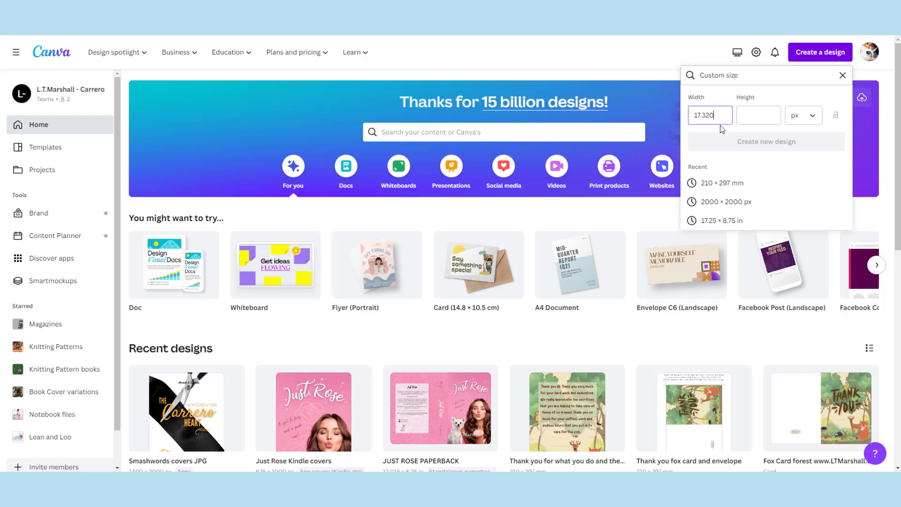
click(745, 122)
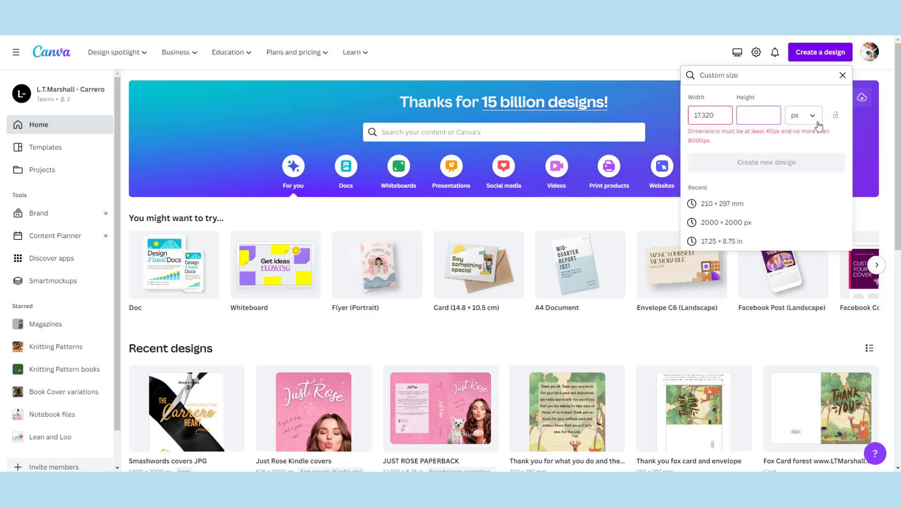
click(800, 116)
click(803, 160)
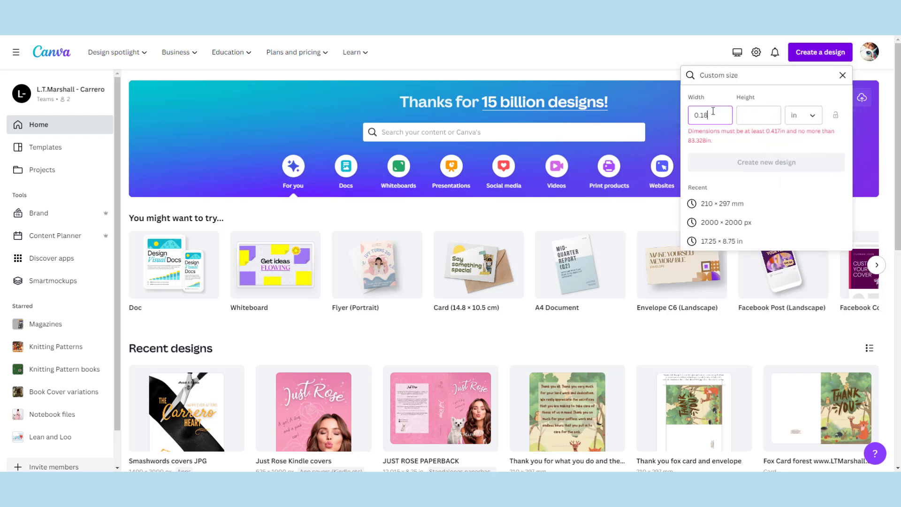
drag(706, 115, 686, 115)
text(17.)
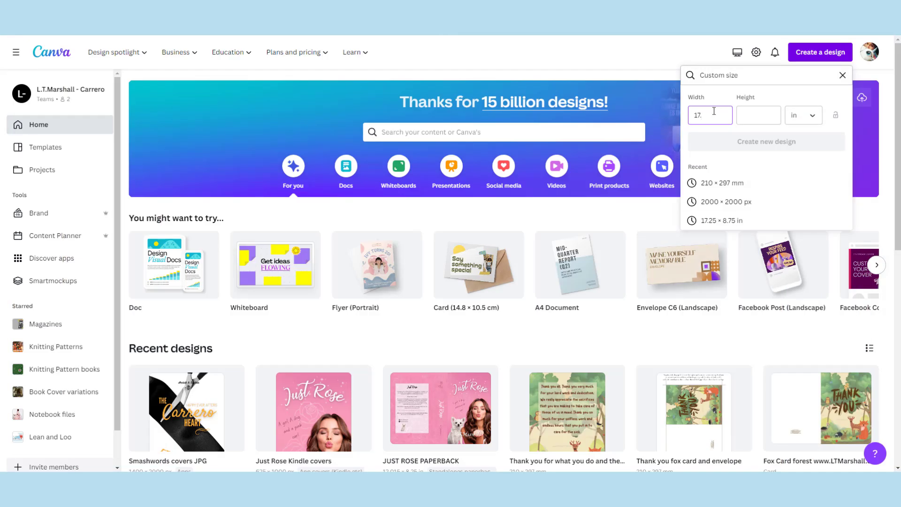
text(320)
click(748, 115)
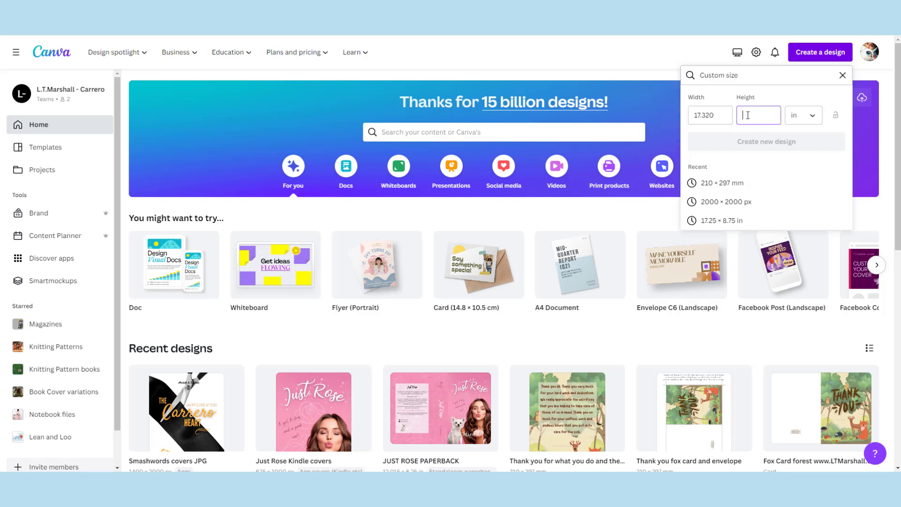
text(8)
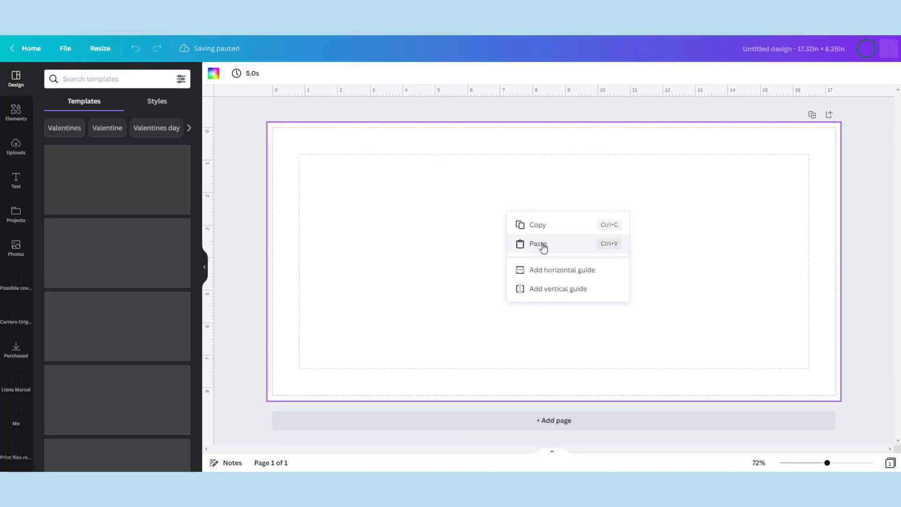
Copy the KDP cover template image from Photos and paste it onto the Canva page
click(543, 247)
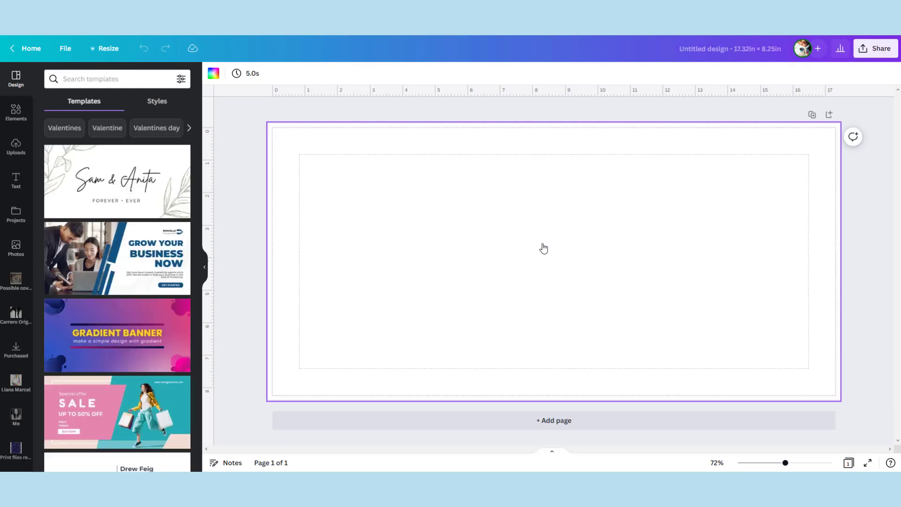
right_click(505, 268)
click(527, 298)
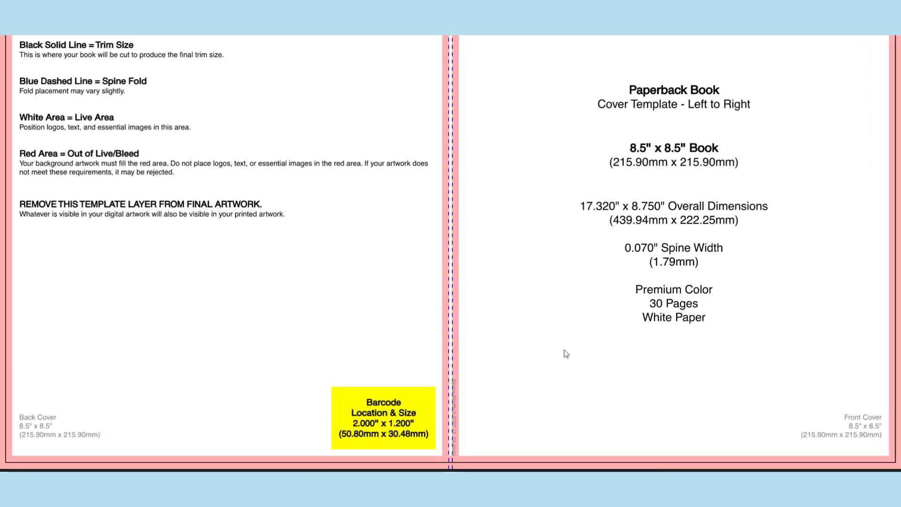
right_click(546, 258)
scroll(599, 64, down, 2)
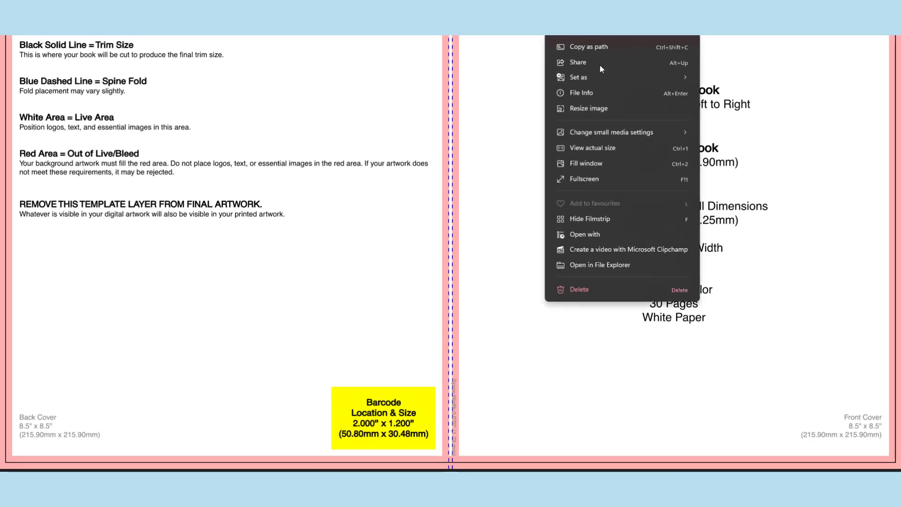
click(584, 38)
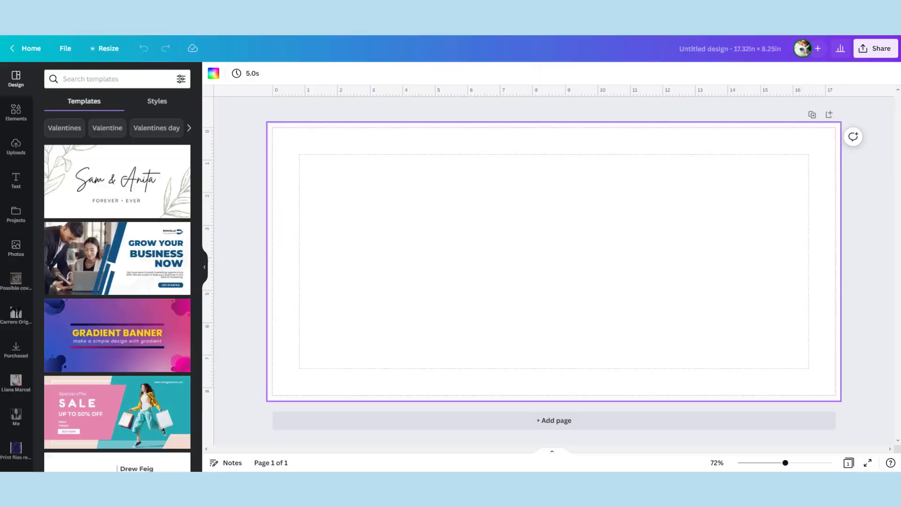
right_click(520, 289)
click(547, 316)
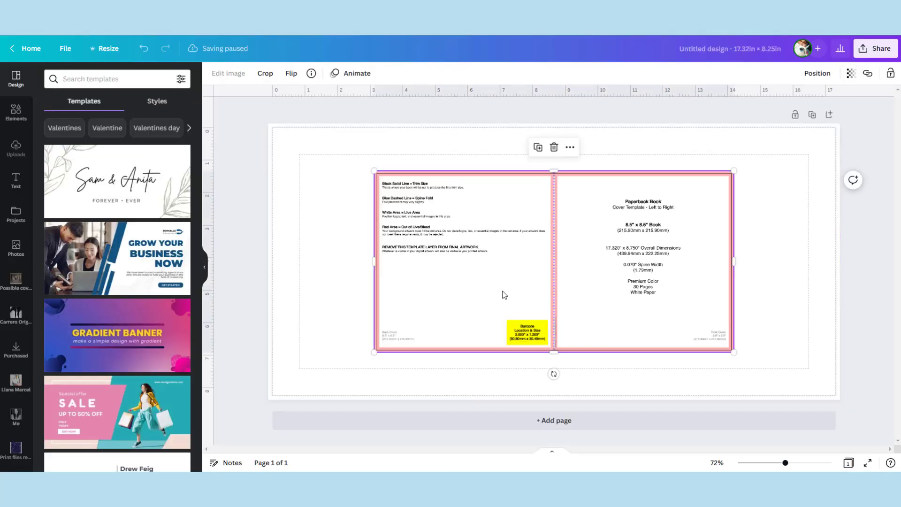
Change the design height to 8.75 in, then align the template top-left and stretch it across the page
drag(581, 299, 497, 254)
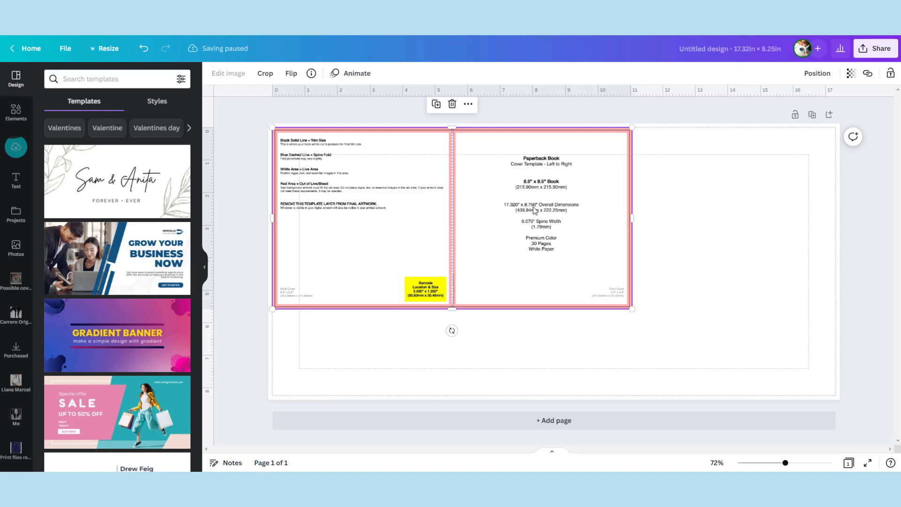
click(100, 51)
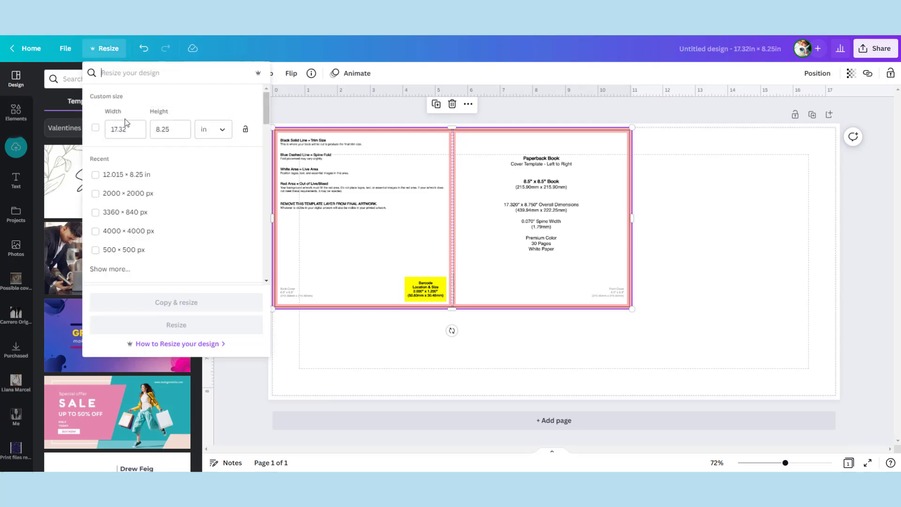
click(166, 129)
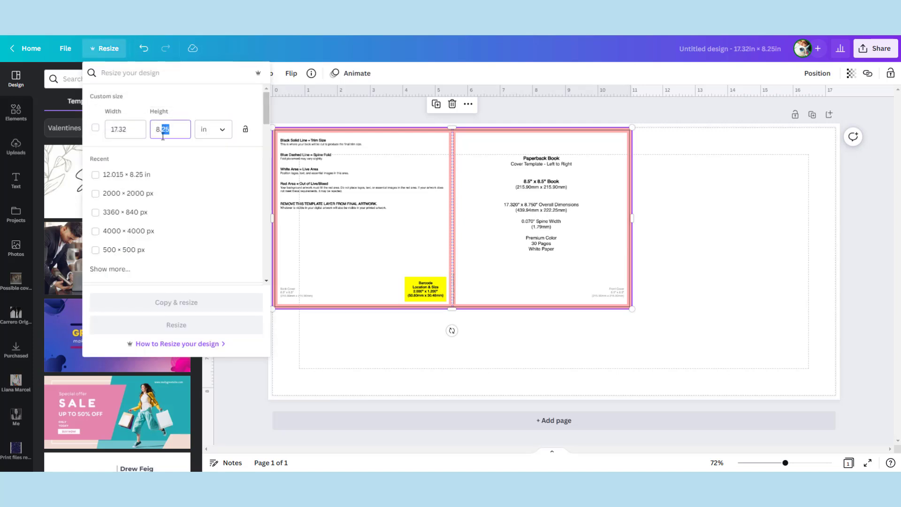
text(750)
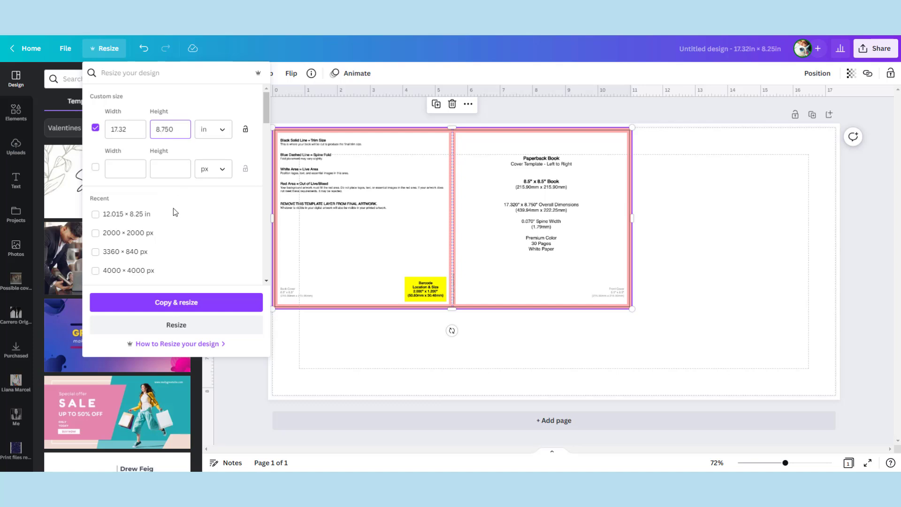
click(190, 328)
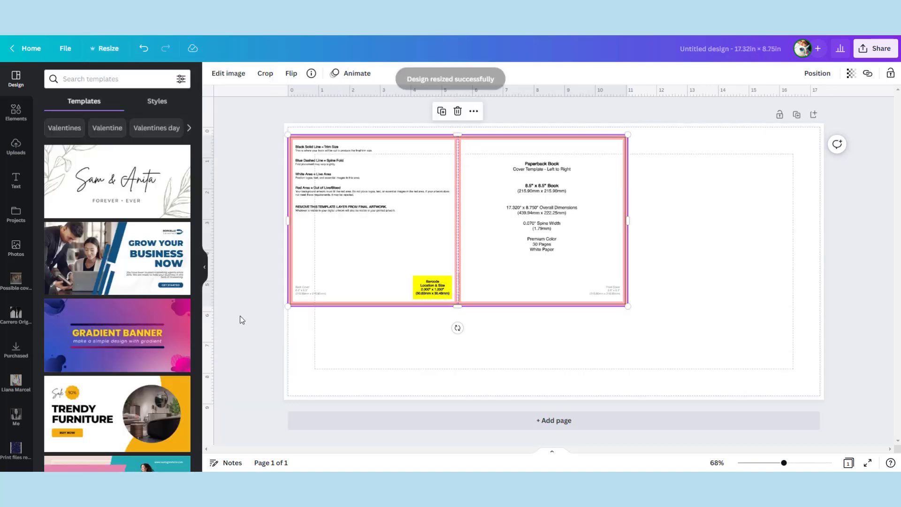
mouse_move(570, 286)
mouse_down()
mouse_move(575, 277)
mouse_move(567, 274)
mouse_up()
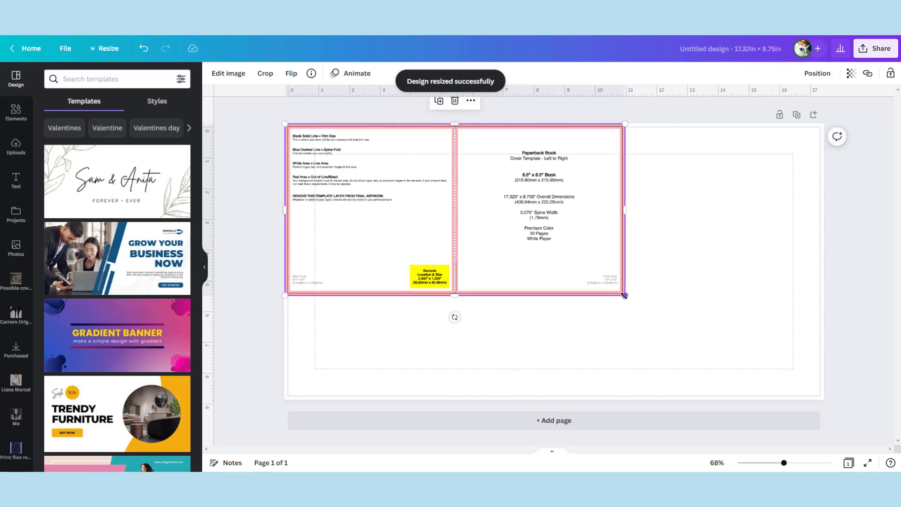
drag(625, 295, 820, 405)
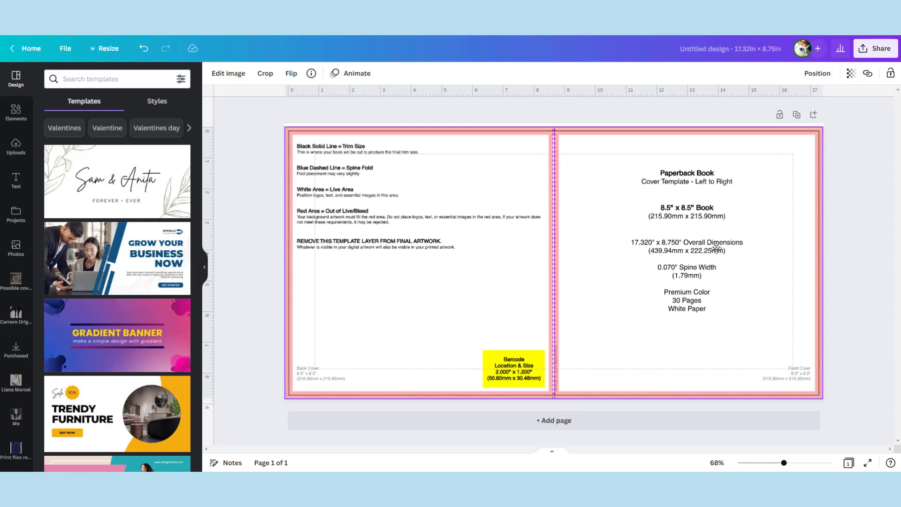
Centre the template and drag out ruler guides, including a vertical spine guide at 8.660 in
drag(717, 248, 717, 246)
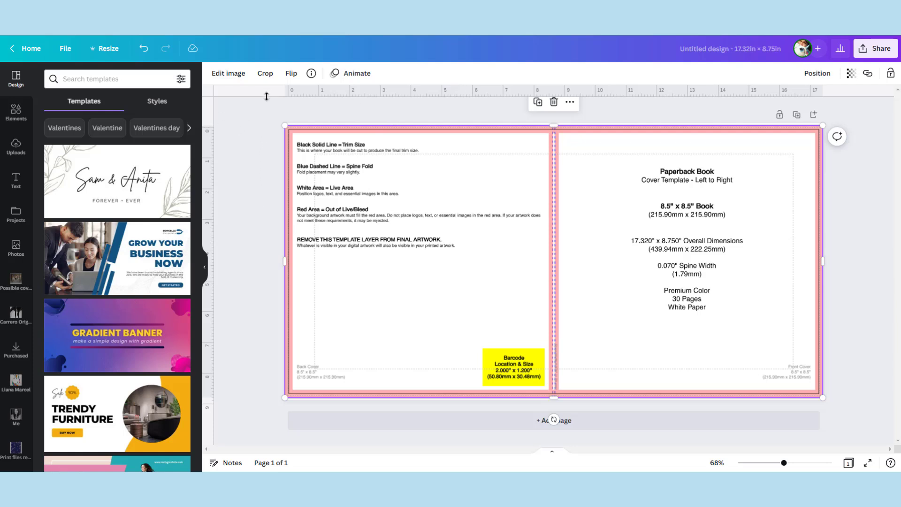
drag(271, 101, 256, 91)
drag(214, 146, 552, 165)
click(64, 49)
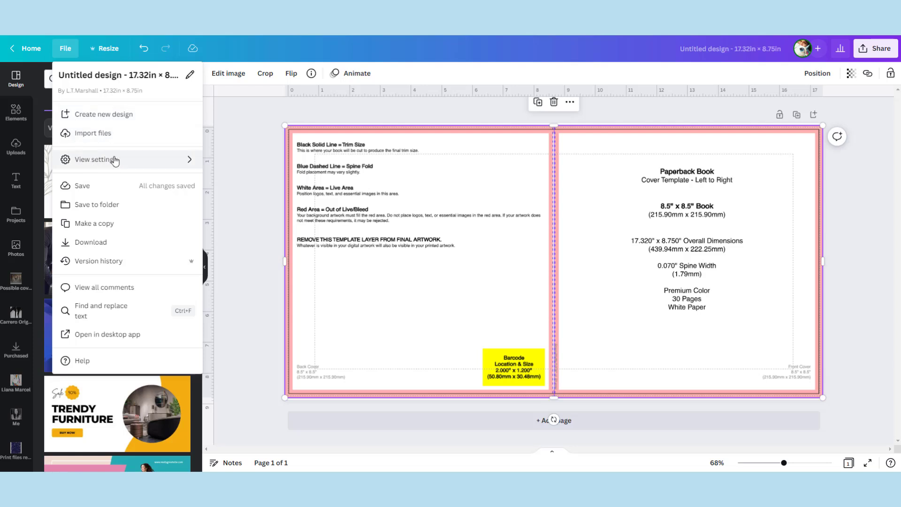
Hide the rulers and guides, margin guides and print bleed through View settings
click(151, 162)
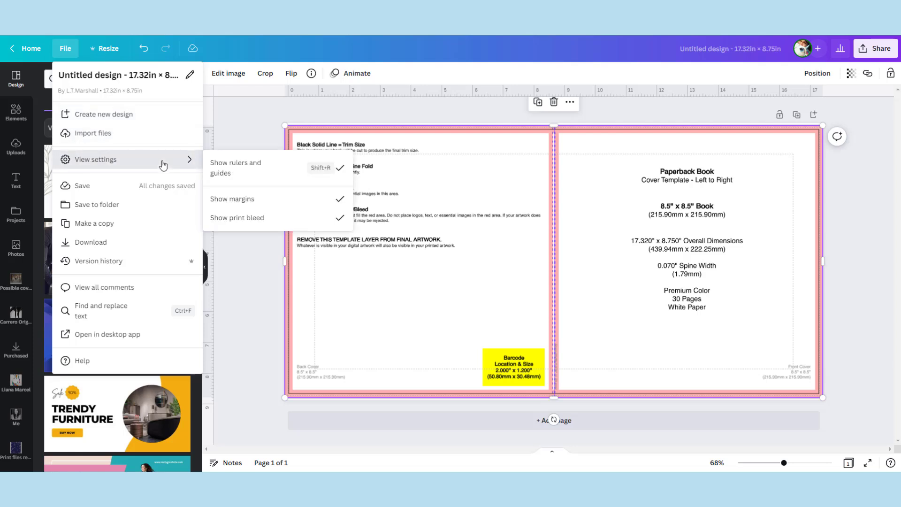
click(279, 172)
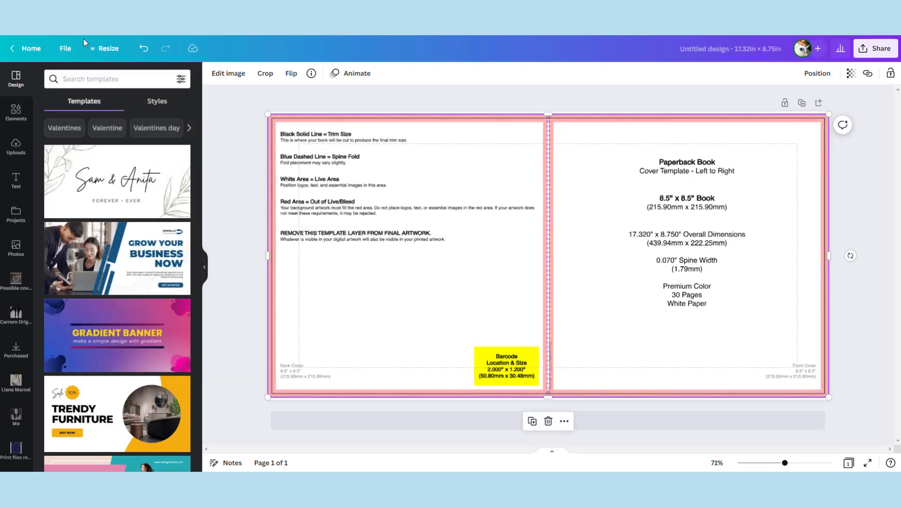
click(65, 48)
click(114, 160)
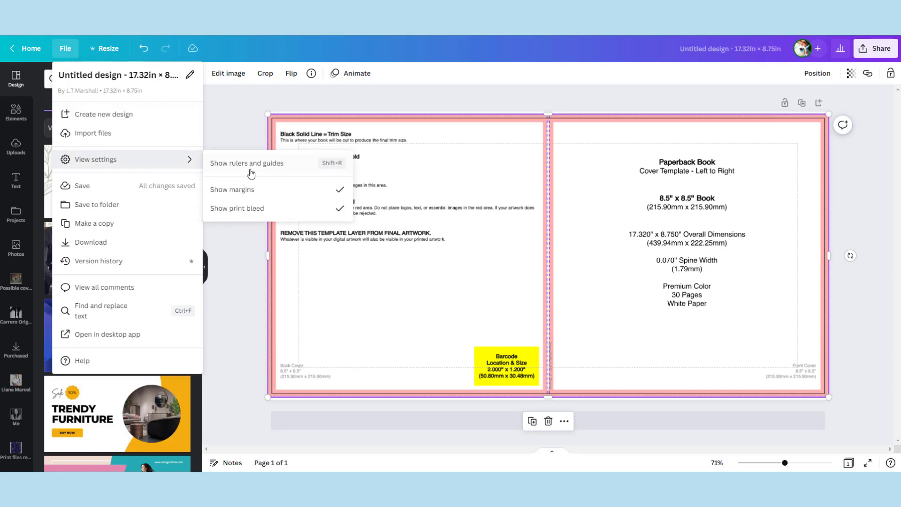
click(263, 194)
click(66, 48)
click(141, 164)
click(250, 208)
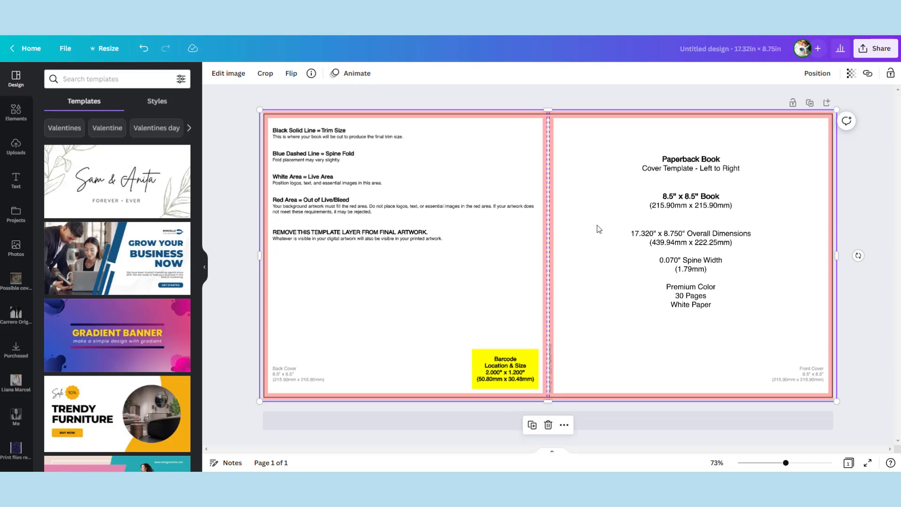
Switch print bleed, margin guides, and rulers and guides back on
click(65, 48)
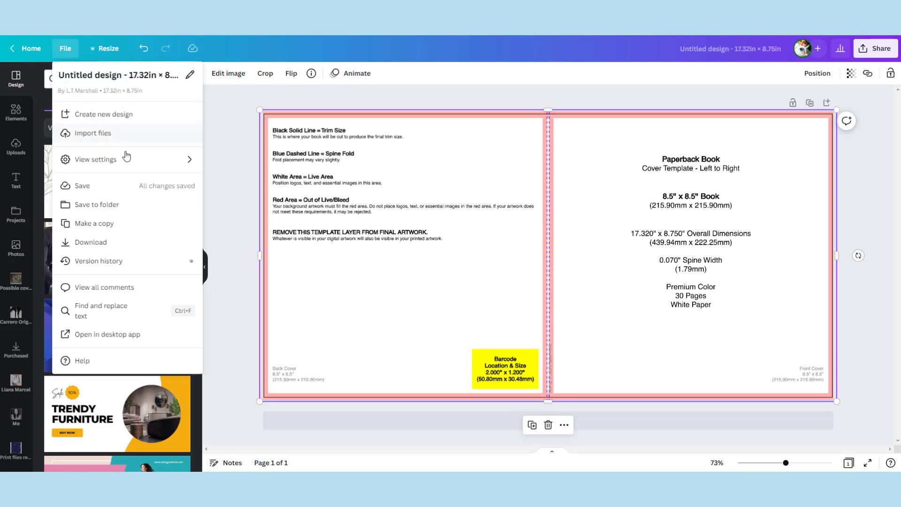
click(135, 163)
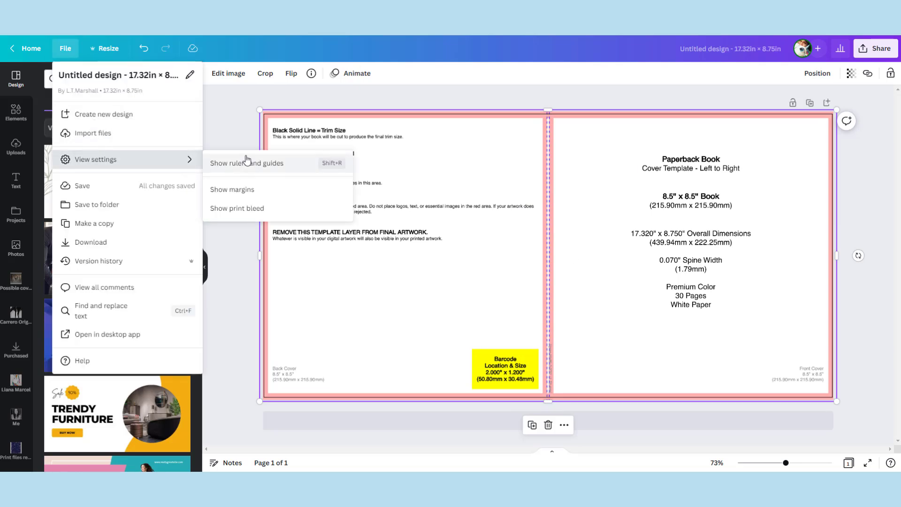
click(262, 208)
click(65, 47)
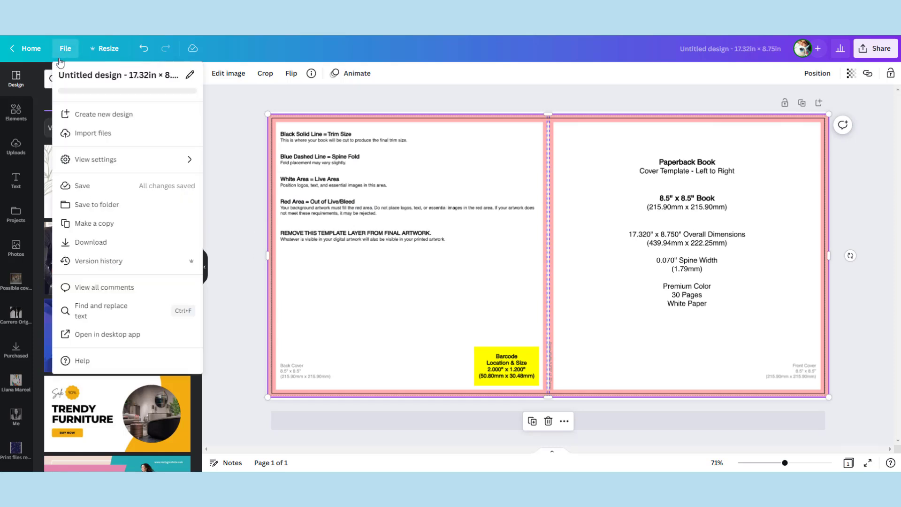
click(120, 164)
click(243, 189)
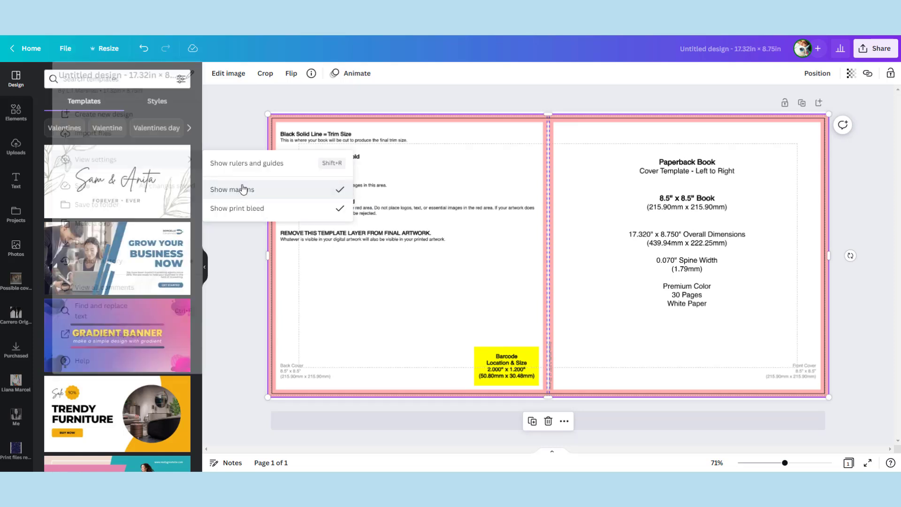
click(63, 48)
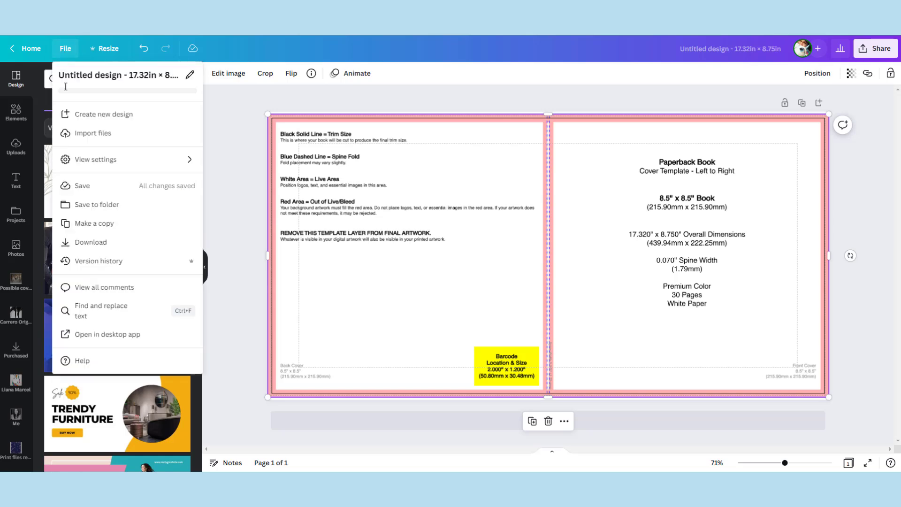
click(108, 159)
click(221, 166)
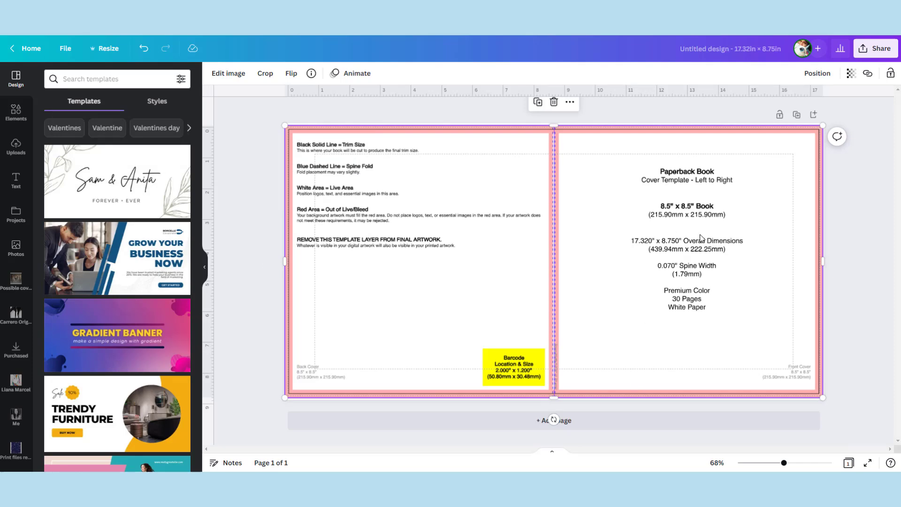
Duplicate the page holding the KDP cover template and return to page 1
click(797, 115)
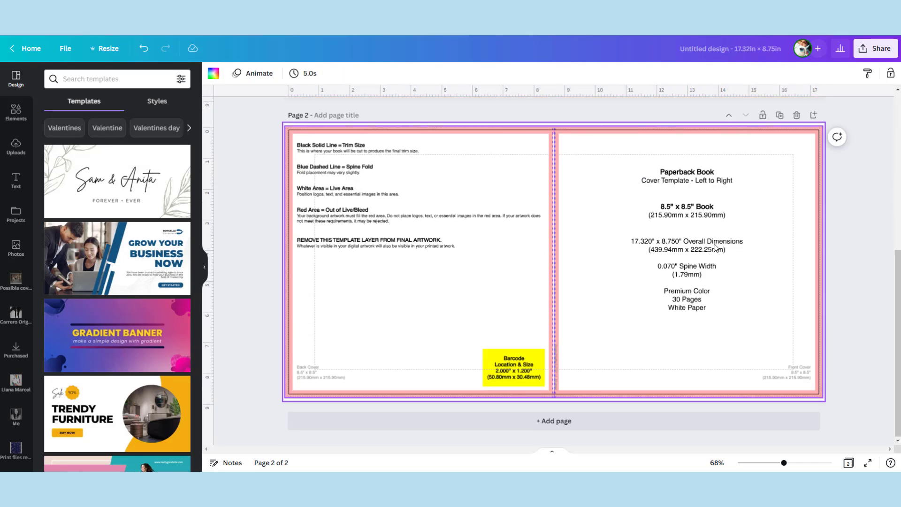
scroll(703, 255, up, 5)
scroll(704, 255, up, 2)
Delete the cover template image from page 1, leaving a blank spread, then compare both pages
click(673, 219)
key(Delete)
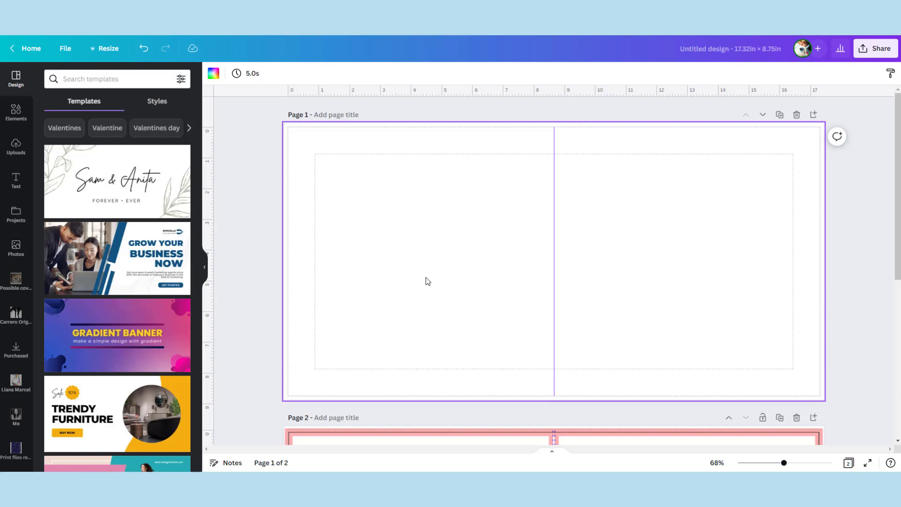
scroll(728, 250, down, 6)
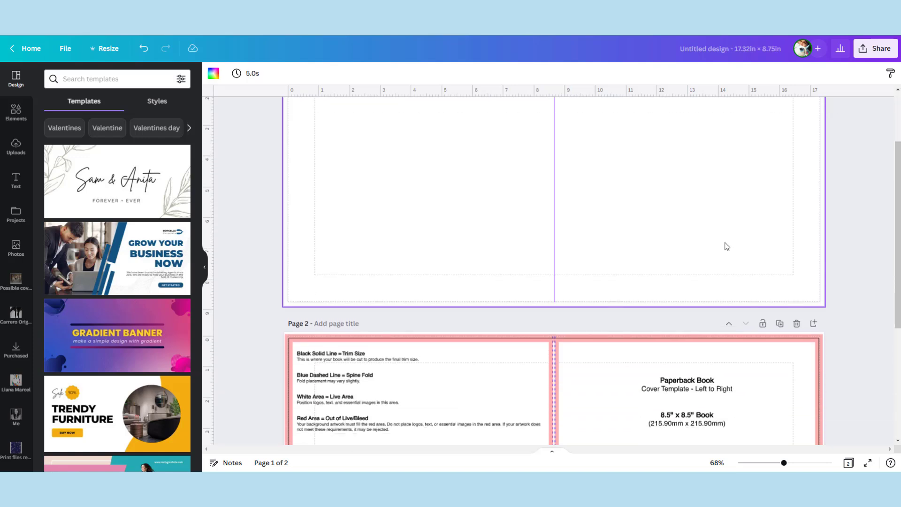
scroll(726, 246, up, 6)
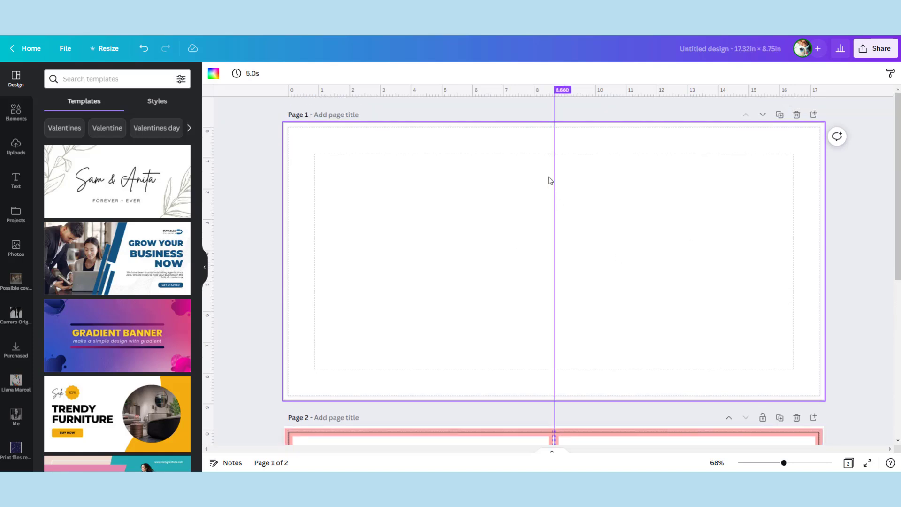
scroll(572, 217, down, 4)
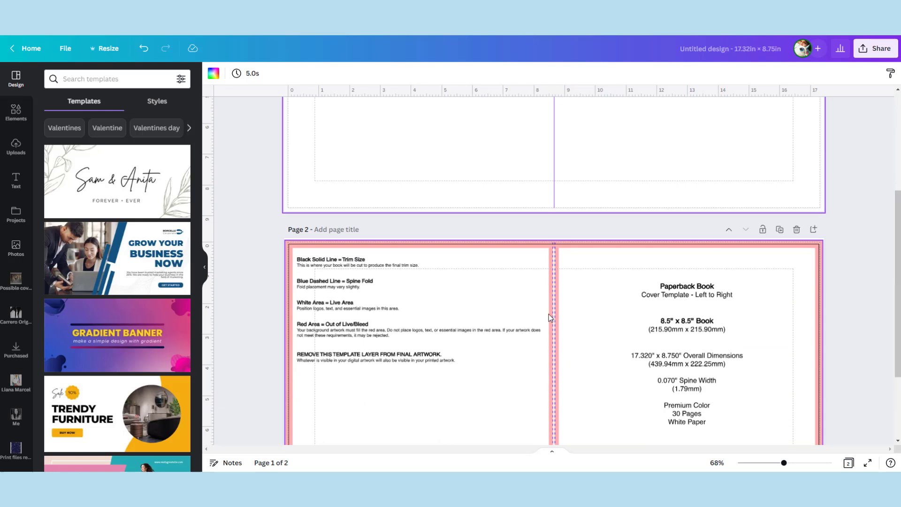
scroll(619, 309, up, 4)
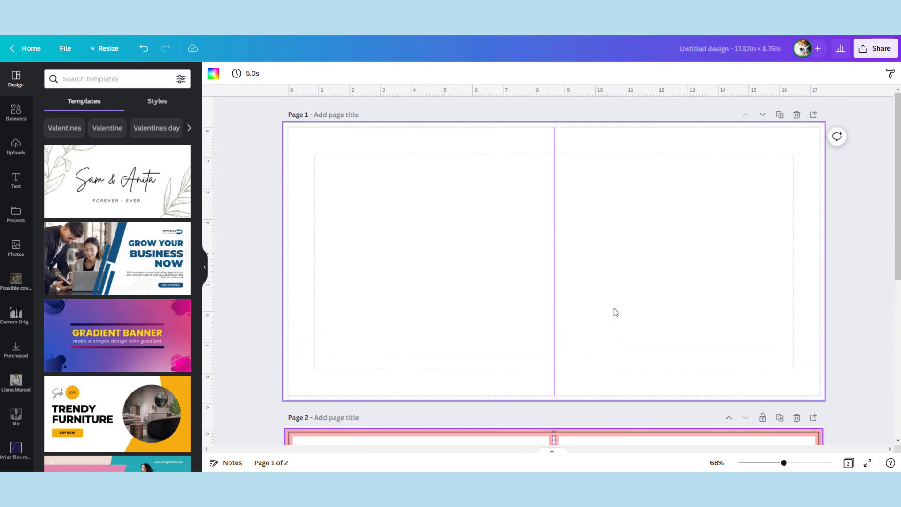